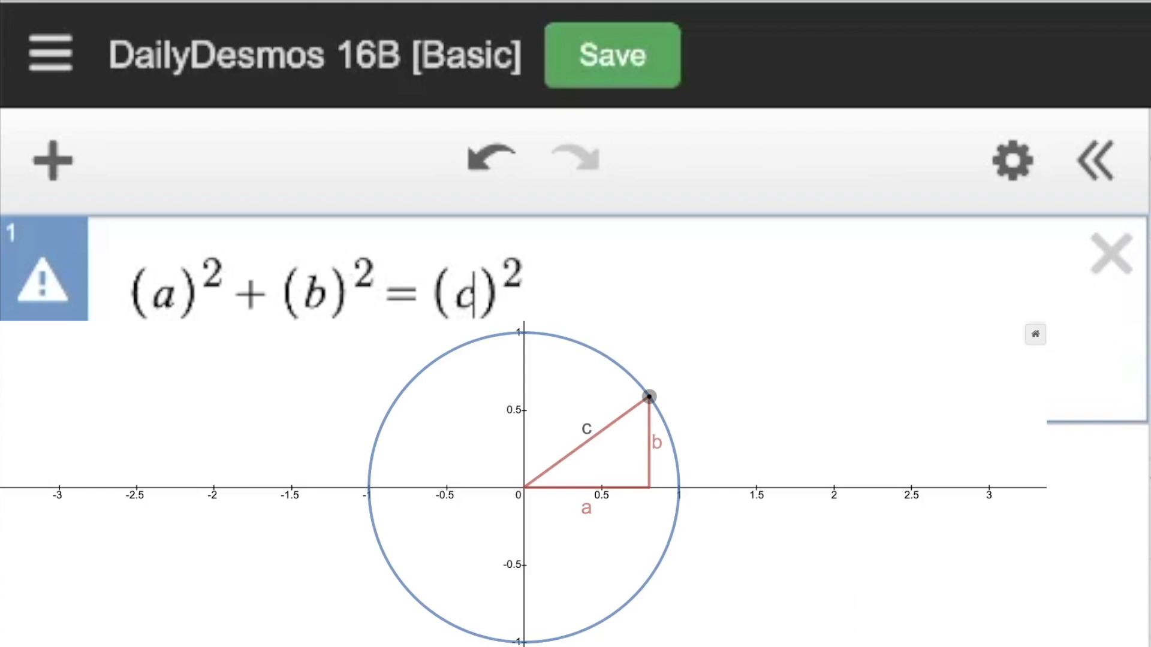
# Replace the c in the squared term after the equals sign with r.
pyautogui.moveTo(652, 398)
pyautogui.mouseDown()
pyautogui.moveTo(616, 363)
pyautogui.moveTo(577, 358)
pyautogui.moveTo(632, 392)
pyautogui.moveTo(659, 438)
pyautogui.moveTo(567, 339)
pyautogui.moveTo(475, 344)
pyautogui.moveTo(459, 350)
pyautogui.moveTo(390, 497)
pyautogui.moveTo(463, 593)
pyautogui.moveTo(512, 620)
pyautogui.moveTo(599, 591)
pyautogui.moveTo(678, 472)
pyautogui.moveTo(655, 403)
pyautogui.mouseUp()
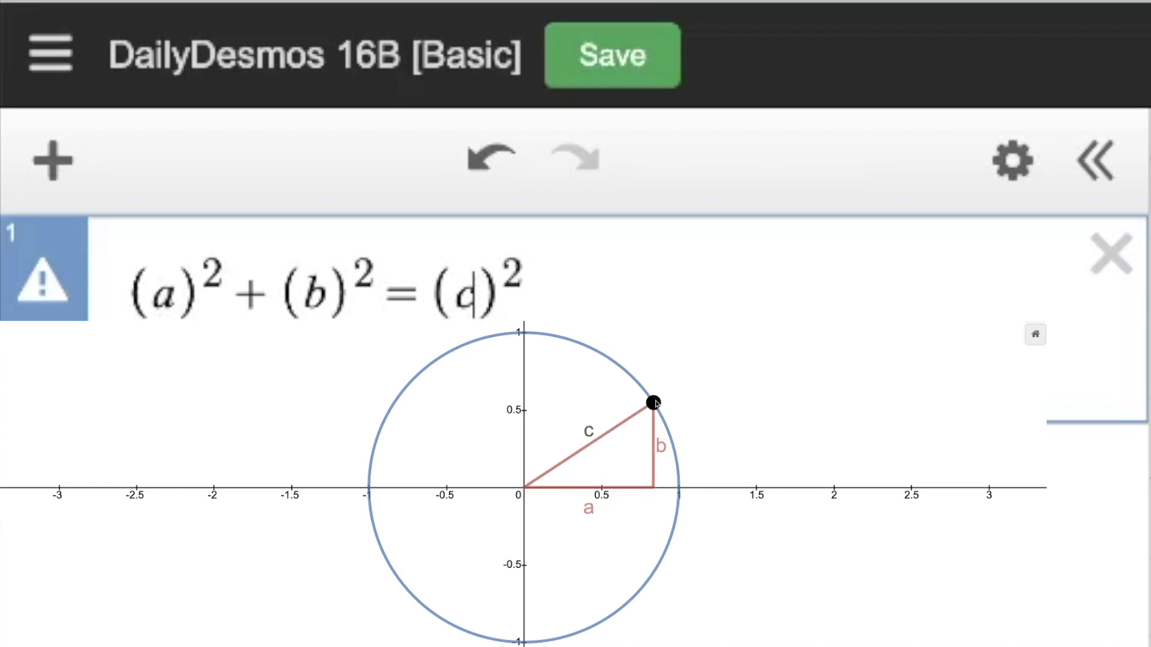
pyautogui.press('BackSpace')
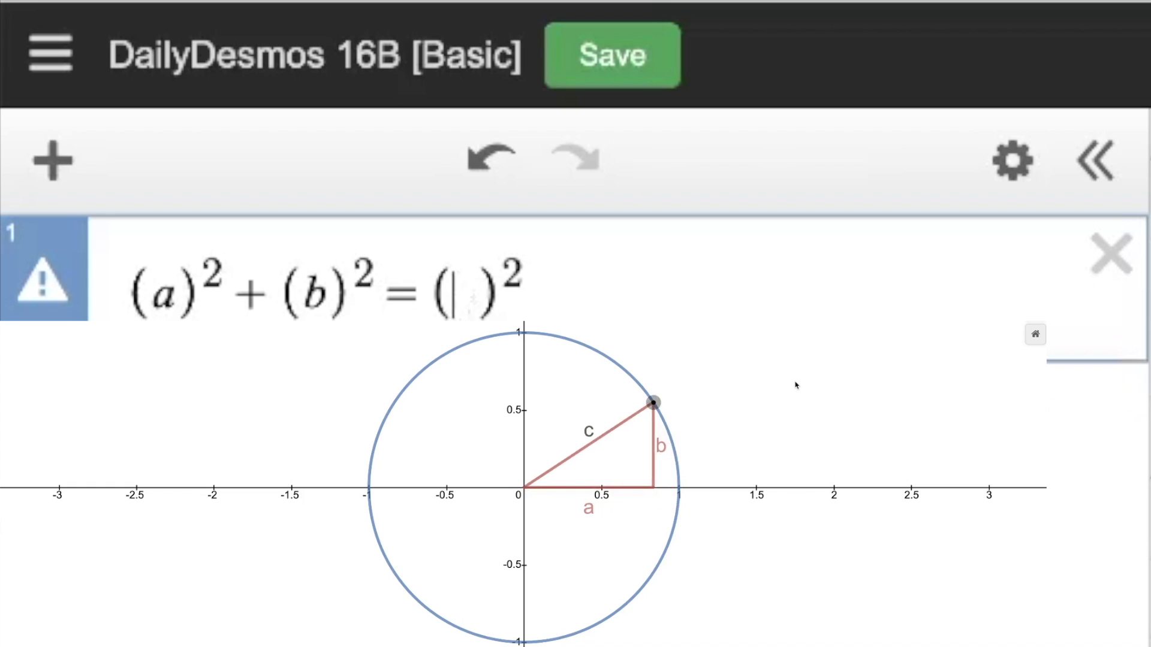
pyautogui.write('r')
pyautogui.moveTo(653, 403); pyautogui.dragTo(650, 396)
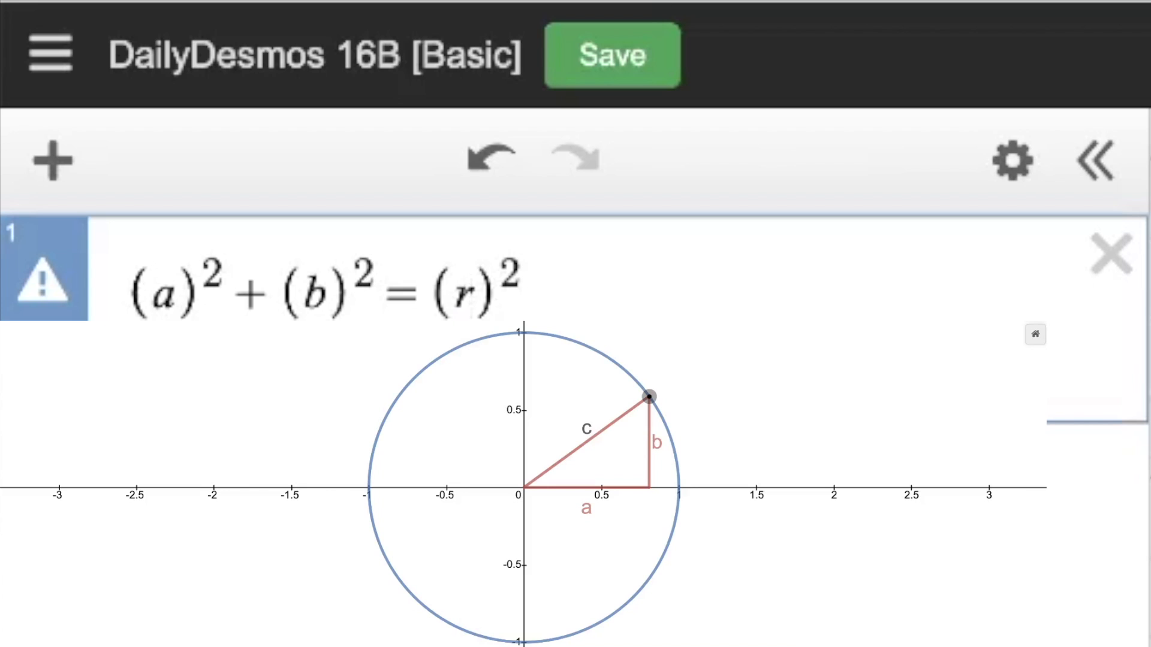
# Replace the a in the equation's first squared term with x-h.
pyautogui.press('Left')
pyautogui.press('Left')
pyautogui.press('Left')
pyautogui.press('Left')
pyautogui.press('Left')
pyautogui.press('Left')
pyautogui.moveTo(652, 398)
pyautogui.mouseDown()
pyautogui.moveTo(600, 360)
pyautogui.moveTo(577, 358)
pyautogui.moveTo(639, 400)
pyautogui.moveTo(659, 439)
pyautogui.moveTo(657, 419)
pyautogui.moveTo(531, 340)
pyautogui.moveTo(461, 349)
pyautogui.moveTo(465, 364)
pyautogui.moveTo(437, 379)
pyautogui.moveTo(388, 457)
pyautogui.moveTo(401, 522)
pyautogui.moveTo(467, 599)
pyautogui.moveTo(542, 611)
pyautogui.moveTo(608, 568)
pyautogui.moveTo(679, 447)
pyautogui.moveTo(655, 403)
pyautogui.mouseUp()
pyautogui.press('Left')
pyautogui.press('Left')
pyautogui.press('Left')
pyautogui.press('Left')
pyautogui.press('Left')
pyautogui.press('Left')
pyautogui.press('Right')
pyautogui.press('BackSpace')
pyautogui.write('x-h')
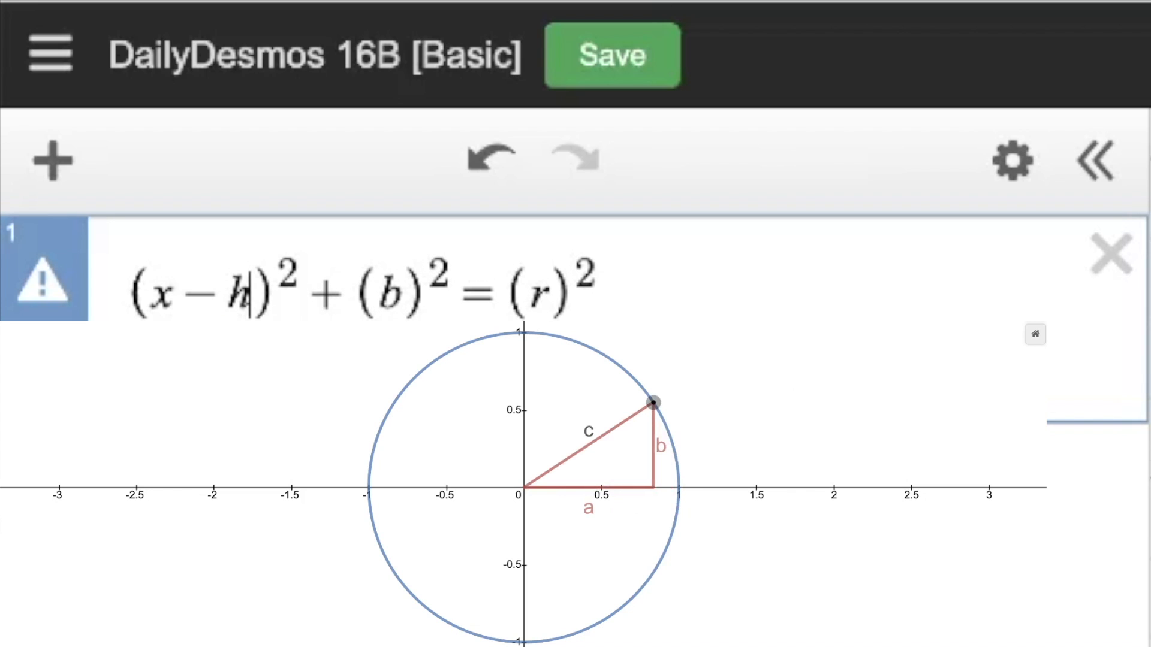
pyautogui.moveTo(654, 403); pyautogui.dragTo(649, 396)
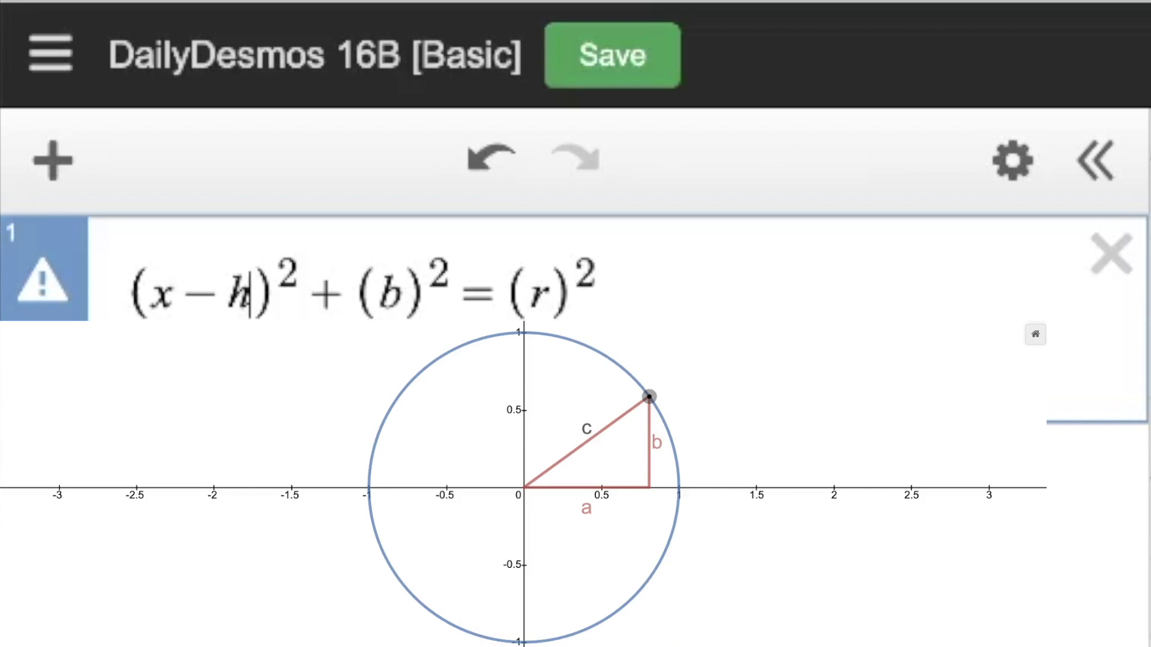
# Replace the b in the equation's second squared term with y-k.
pyautogui.click(413, 289)
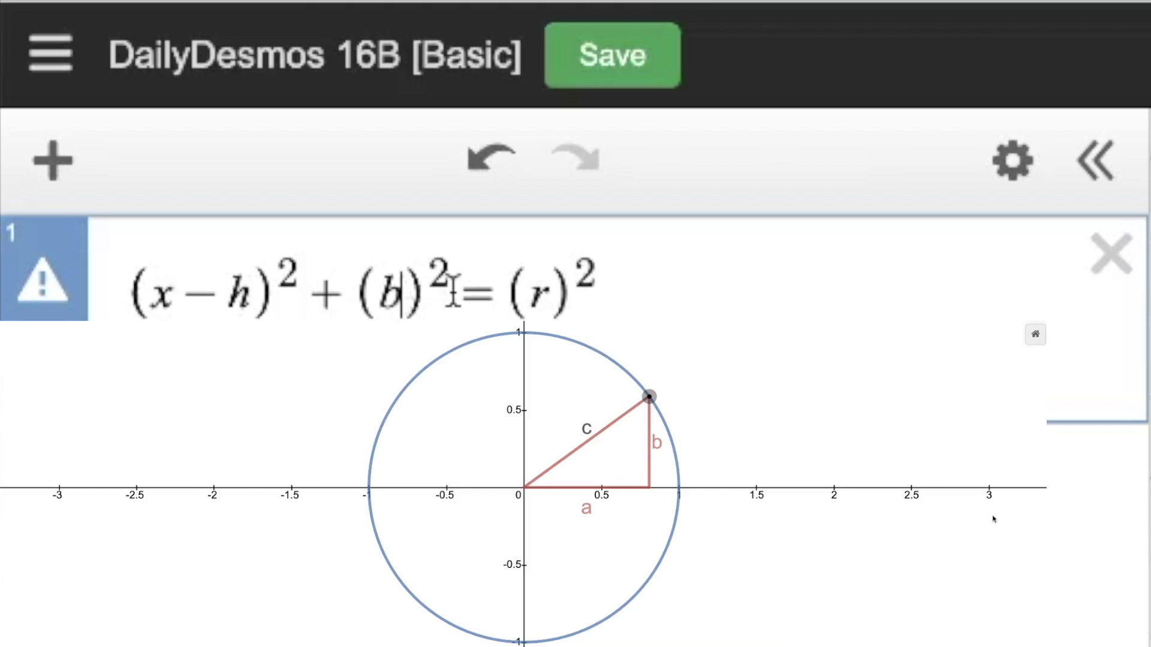
pyautogui.moveTo(649, 396)
pyautogui.mouseDown()
pyautogui.moveTo(593, 349)
pyautogui.moveTo(577, 358)
pyautogui.moveTo(665, 441)
pyautogui.moveTo(630, 380)
pyautogui.moveTo(511, 345)
pyautogui.moveTo(465, 365)
pyautogui.moveTo(409, 399)
pyautogui.moveTo(375, 482)
pyautogui.moveTo(396, 548)
pyautogui.moveTo(461, 593)
pyautogui.moveTo(572, 596)
pyautogui.moveTo(662, 545)
pyautogui.moveTo(671, 432)
pyautogui.moveTo(657, 404)
pyautogui.mouseUp()
pyautogui.press('BackSpace')
pyautogui.write('y-')
pyautogui.write('k')
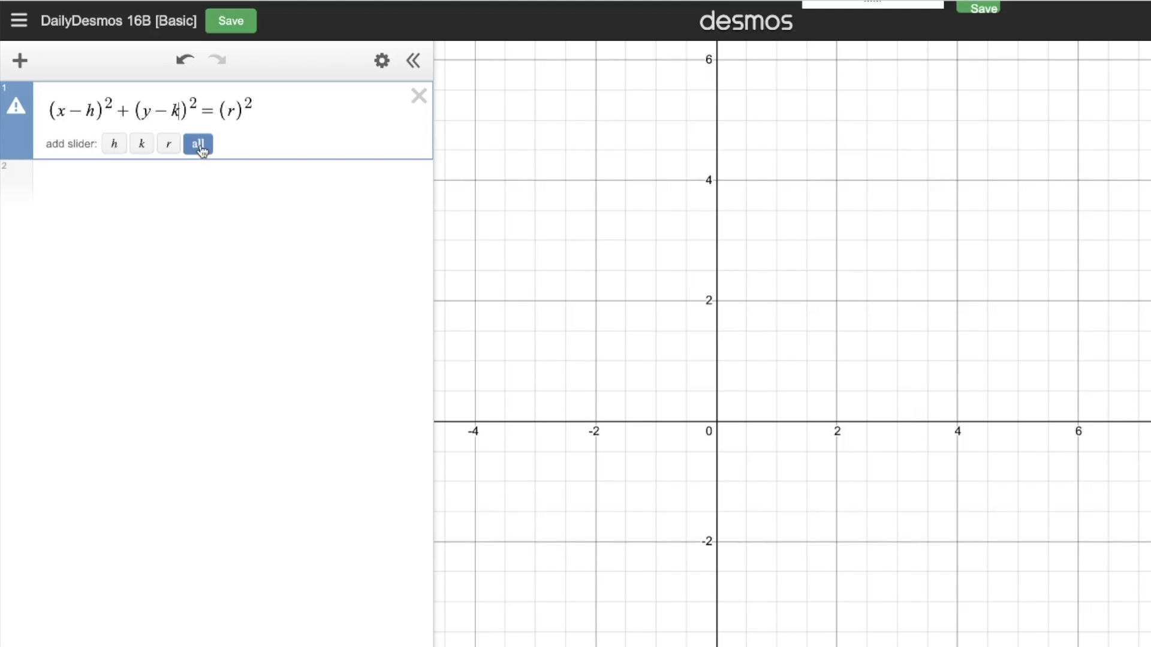
# Add sliders for all parameters and set them to h = 3, k = -1 and r = 2.
pyautogui.click(198, 145)
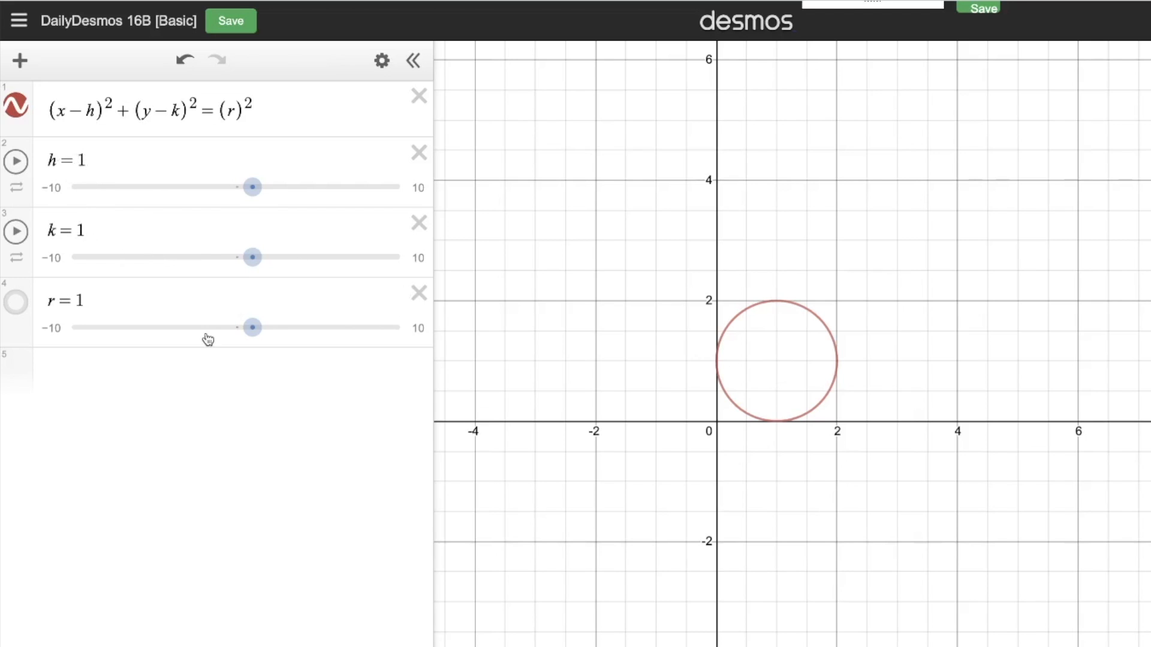
pyautogui.moveTo(254, 336); pyautogui.dragTo(310, 339)
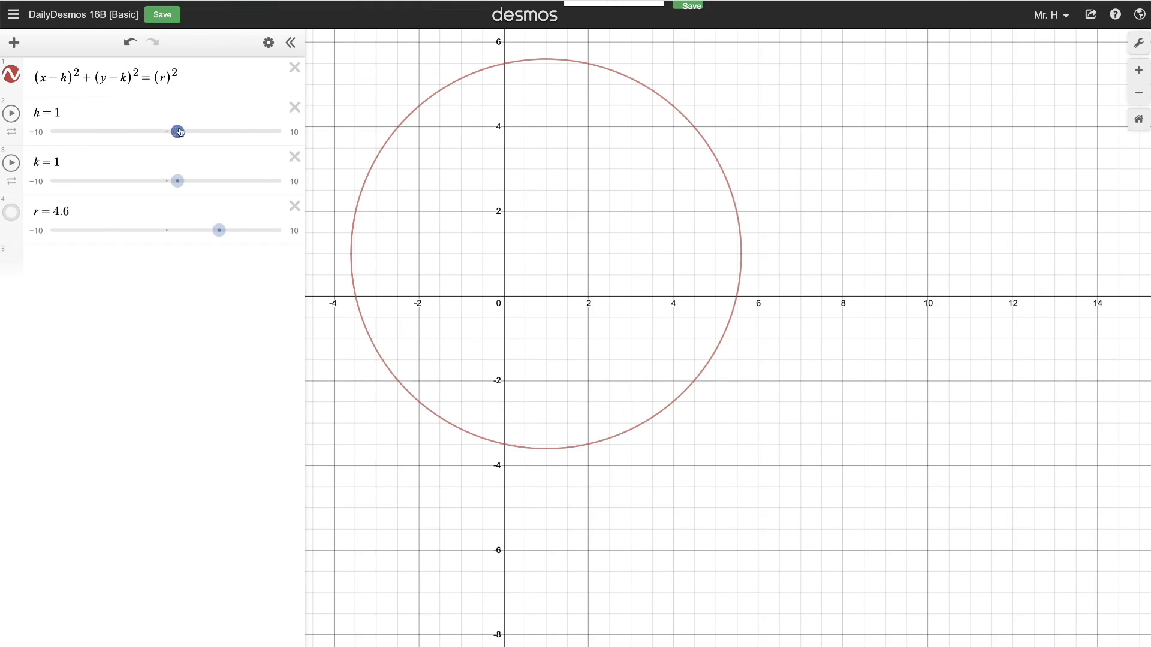
pyautogui.moveTo(180, 136); pyautogui.dragTo(203, 136)
pyautogui.moveTo(177, 181); pyautogui.dragTo(153, 189)
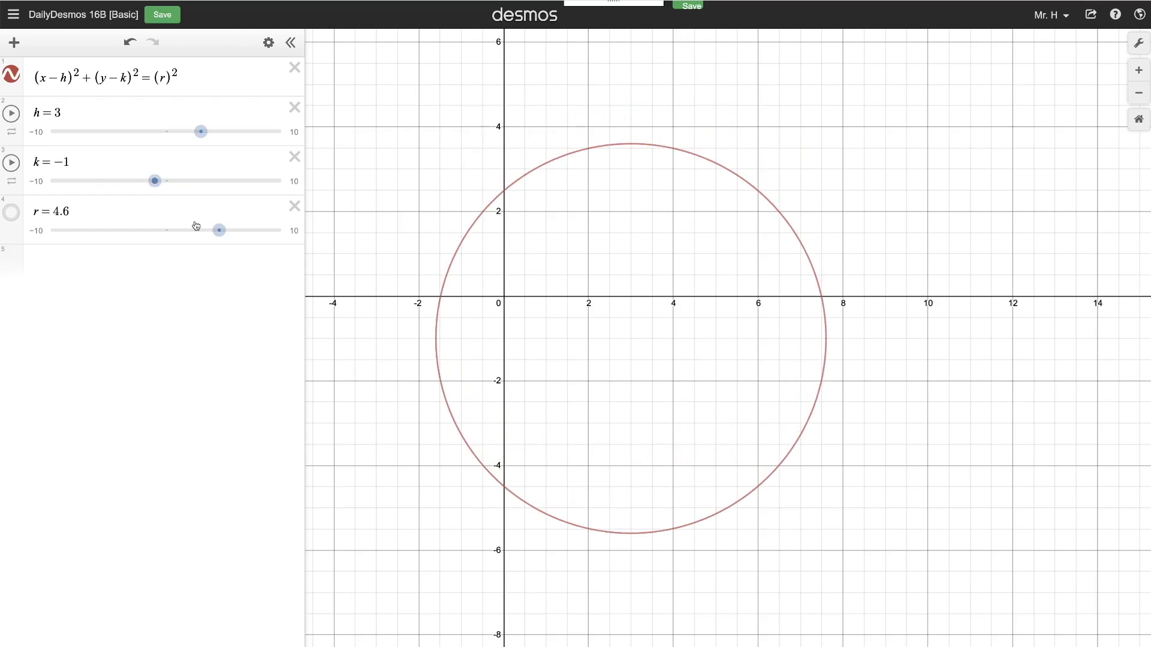
pyautogui.moveTo(218, 231); pyautogui.dragTo(189, 239)
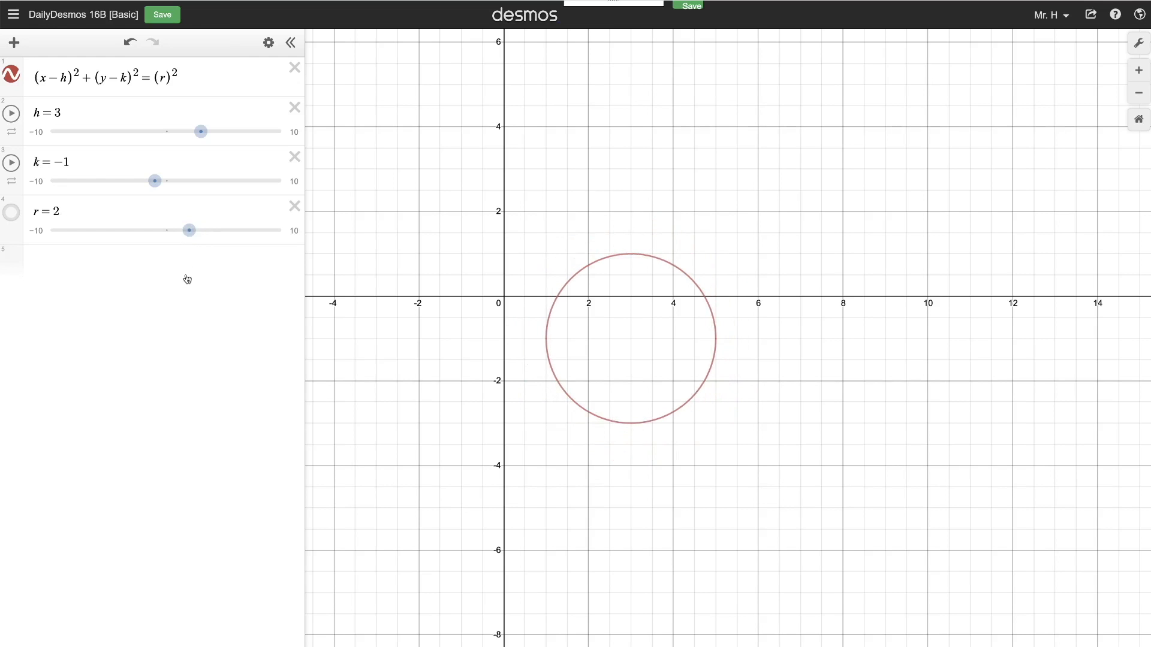
# Enter the circle equation (x-3)^2+(y+1)^2=4 as a new expression below the sliders.
pyautogui.scroll(-3, 729, 349)
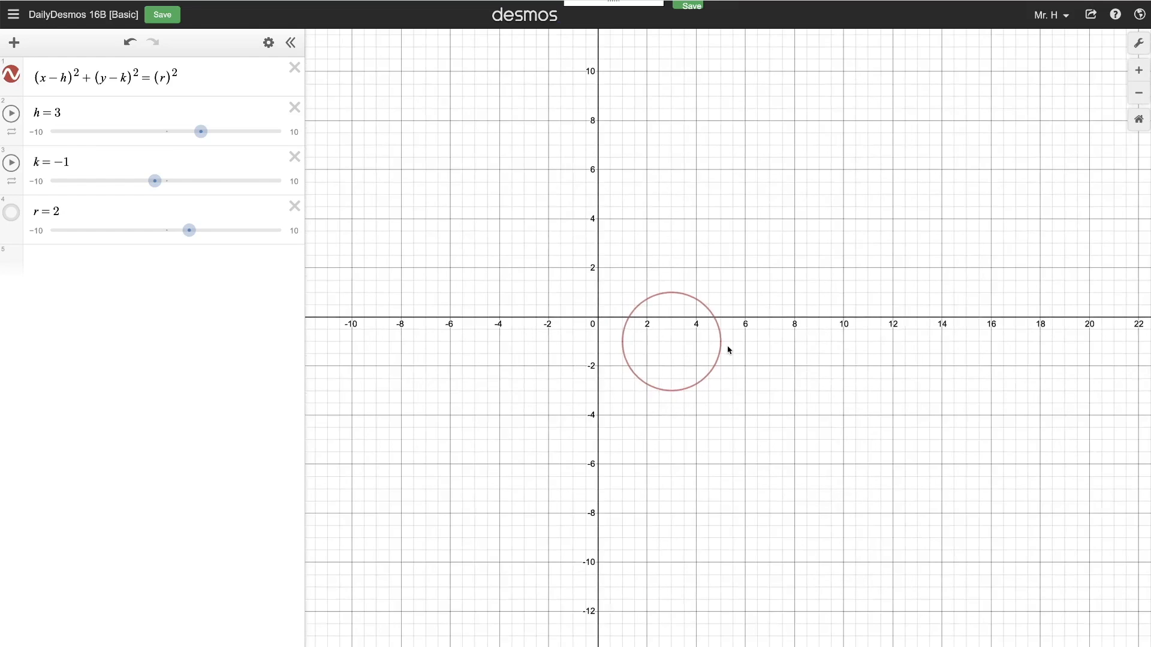
pyautogui.scroll(5, 729, 350)
pyautogui.moveTo(729, 350); pyautogui.dragTo(856, 385)
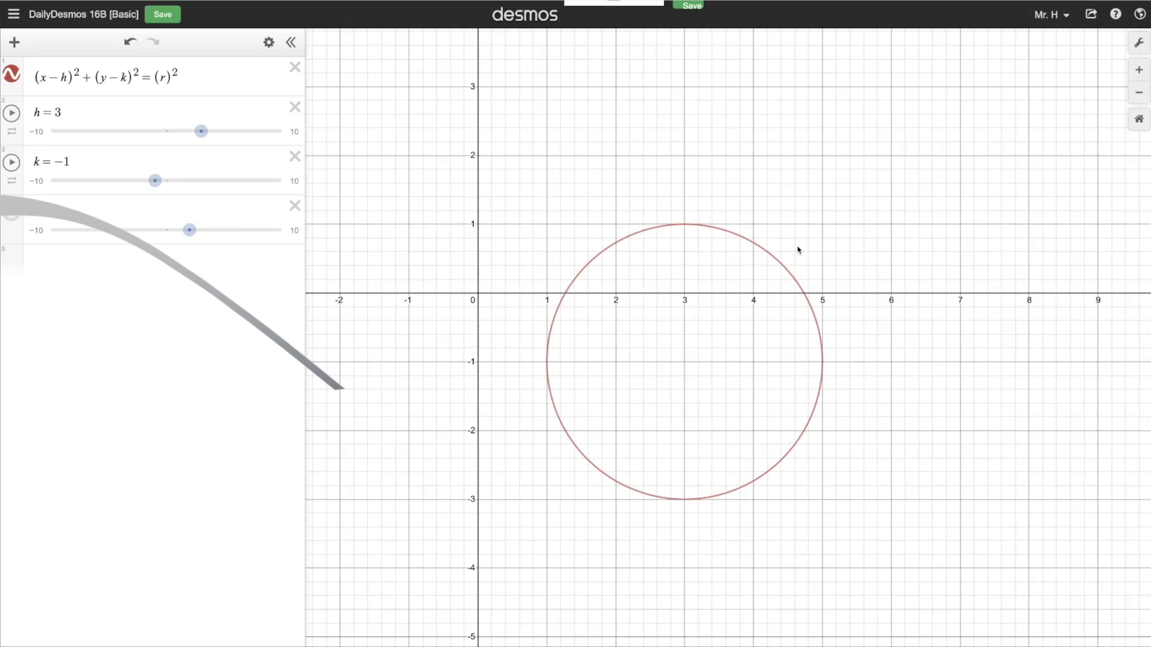
pyautogui.click(98, 257)
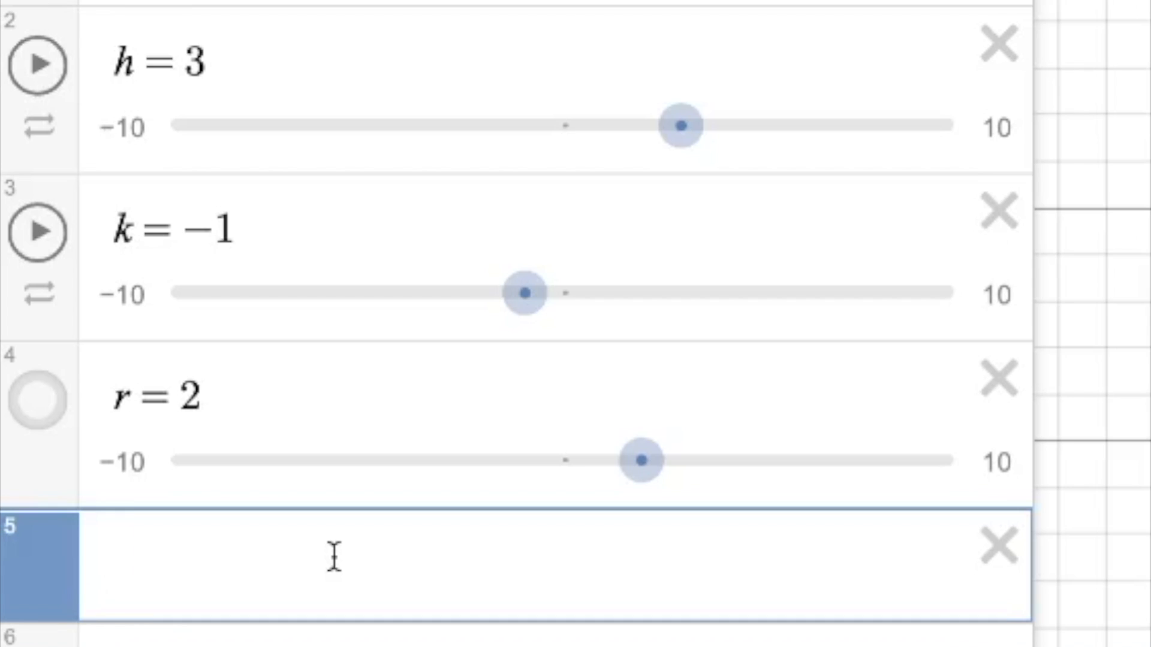
pyautogui.write('(')
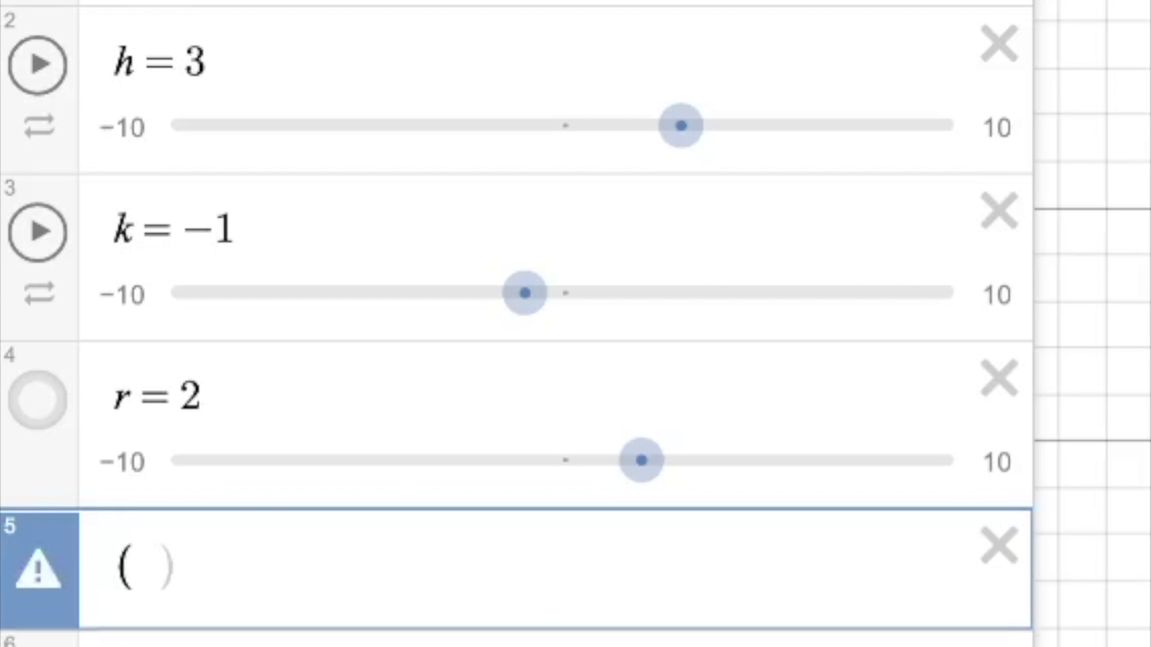
pyautogui.write('x-3)^2')
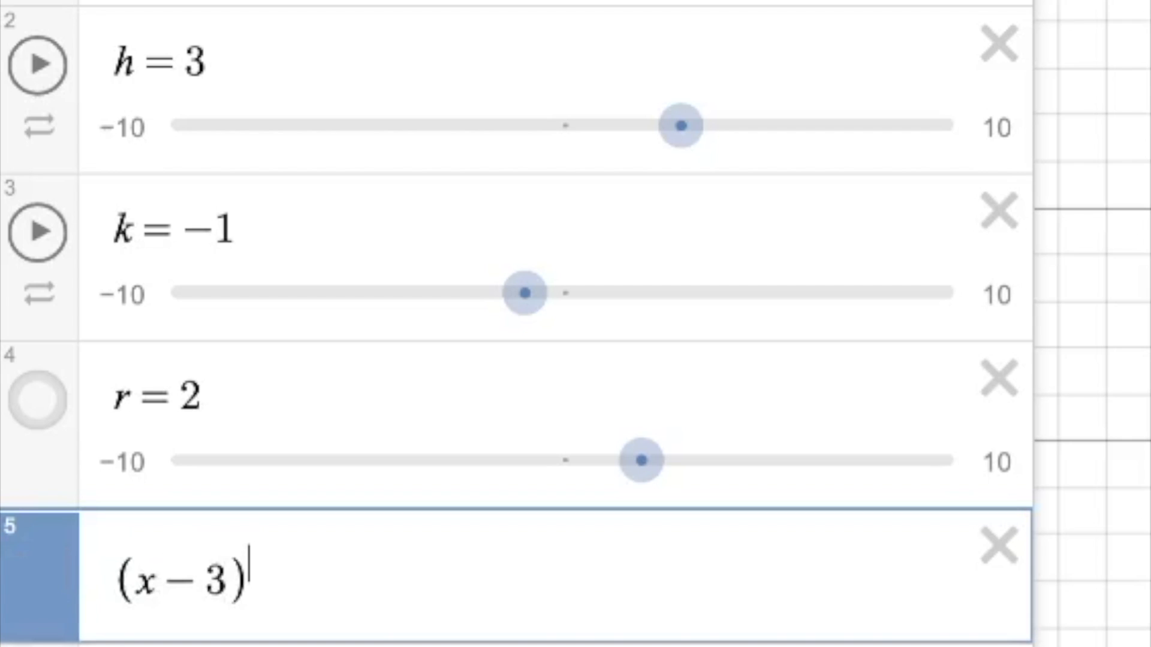
pyautogui.press('Right')
pyautogui.write('+')
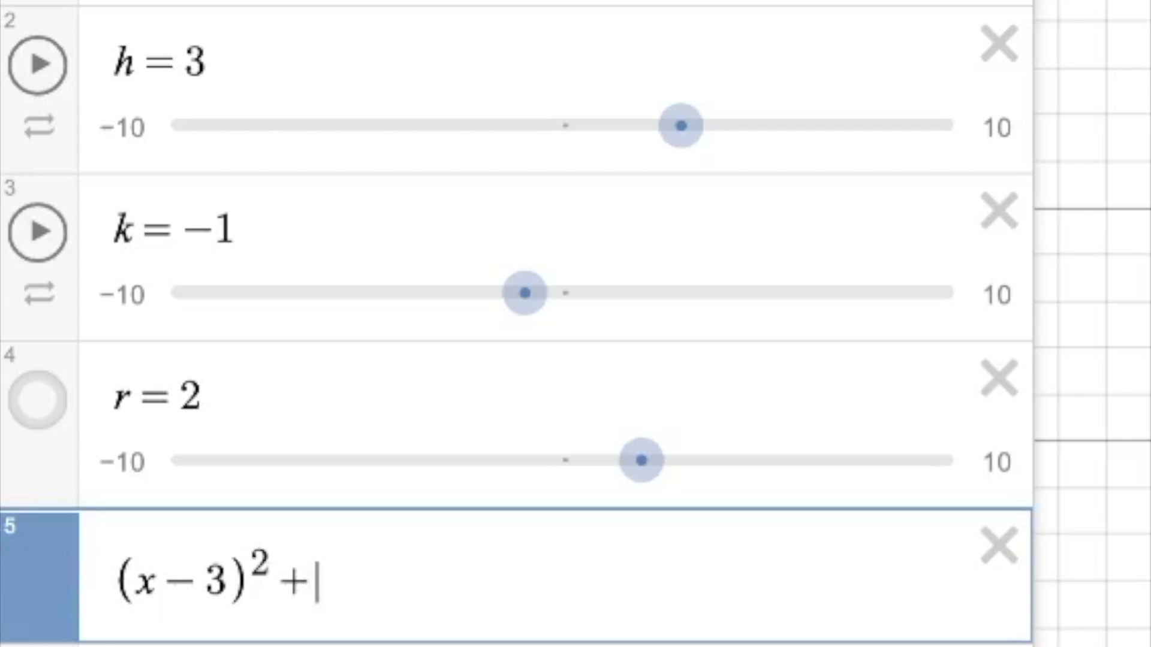
pyautogui.write('(y-')
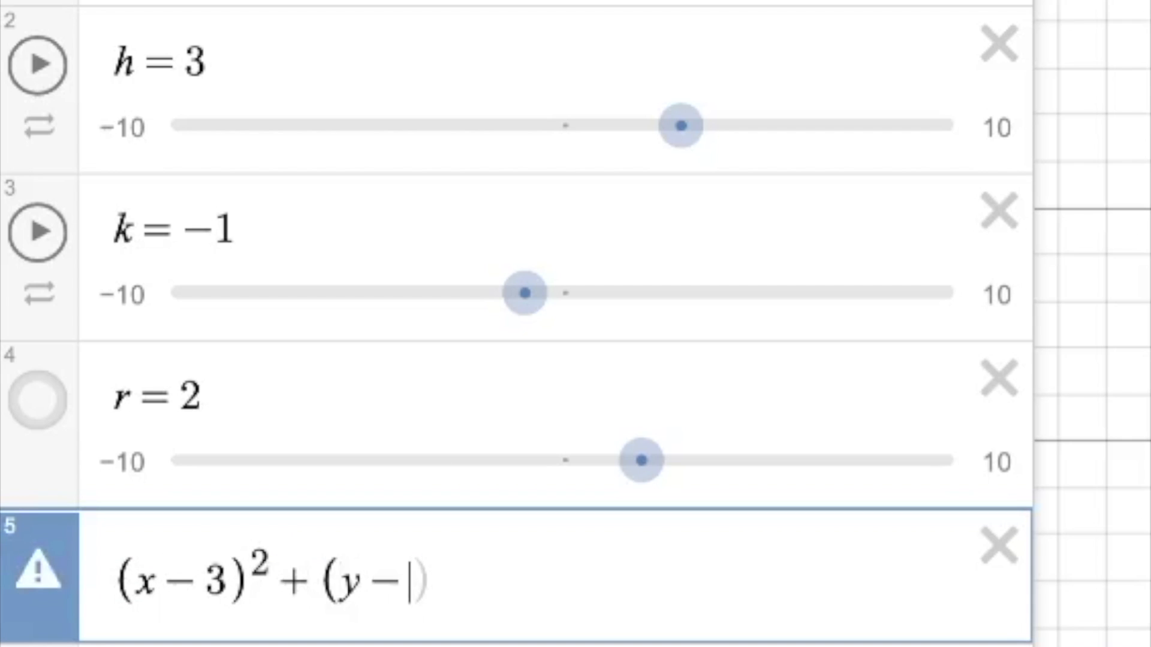
pyautogui.press('BackSpace')
pyautogui.write('+1)')
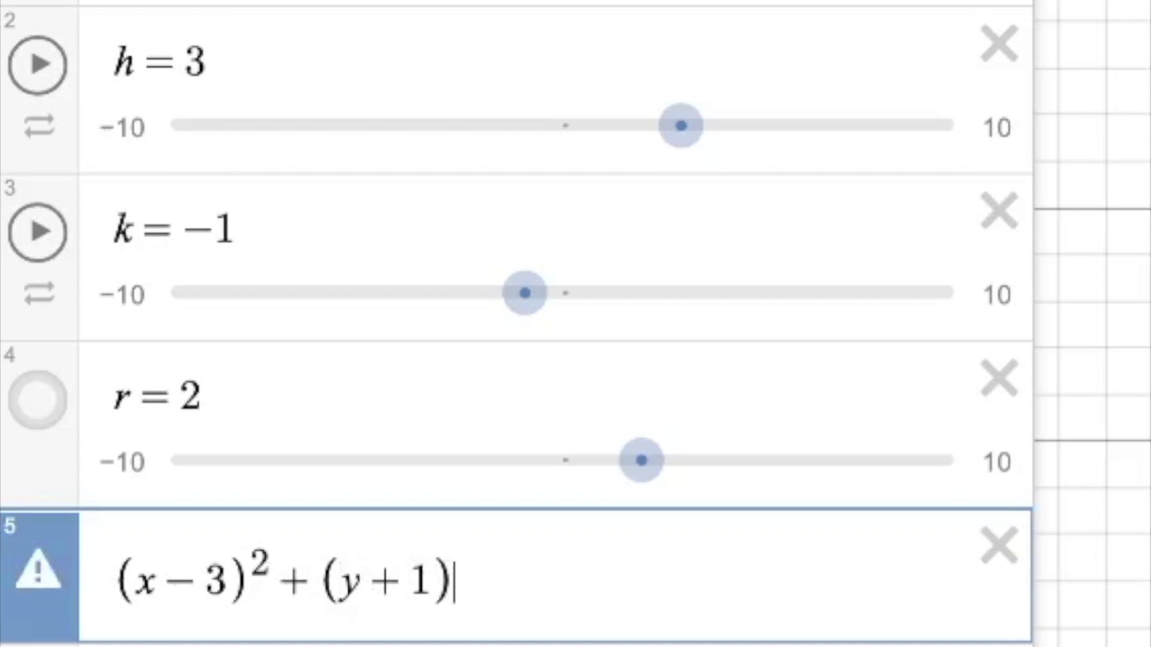
pyautogui.write('^2')
pyautogui.press('Right')
pyautogui.write('= ')
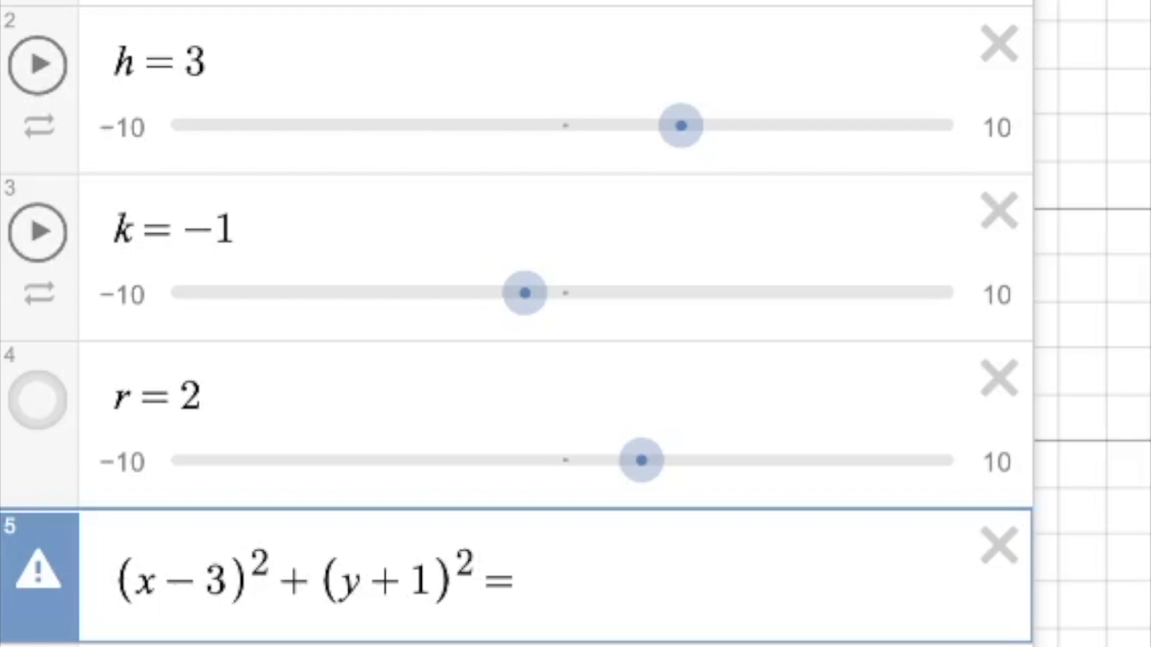
pyautogui.write('4')
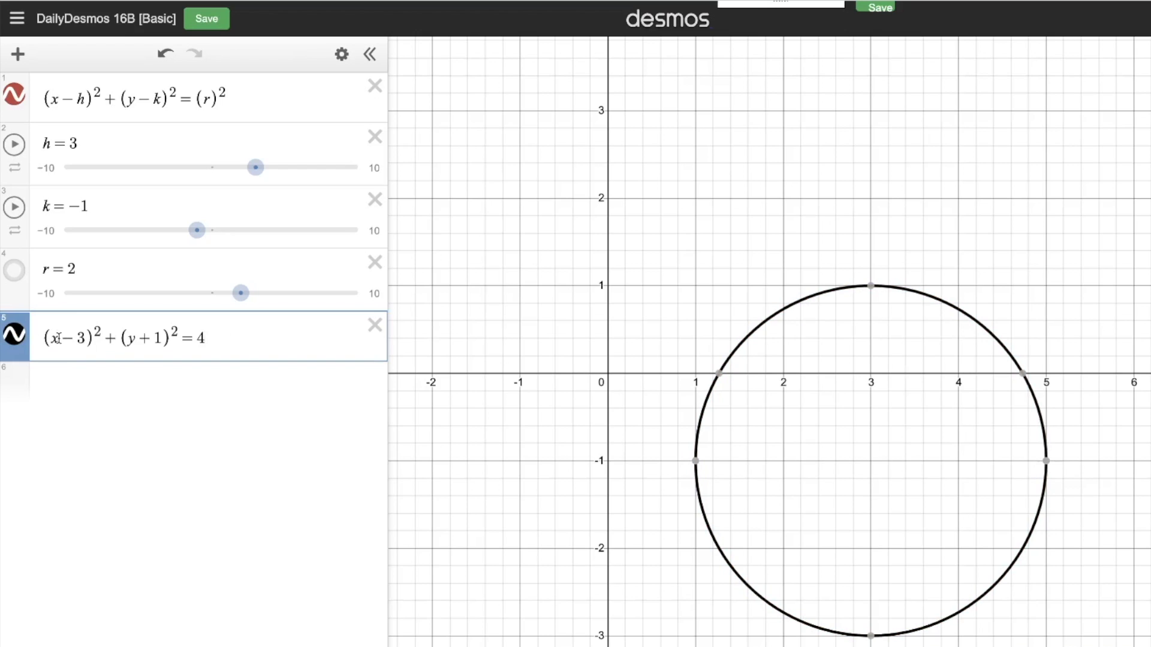
# Hide the graph of the general circle equation and add the point (h,k) as a new expression.
pyautogui.click(16, 96)
pyautogui.click(84, 381)
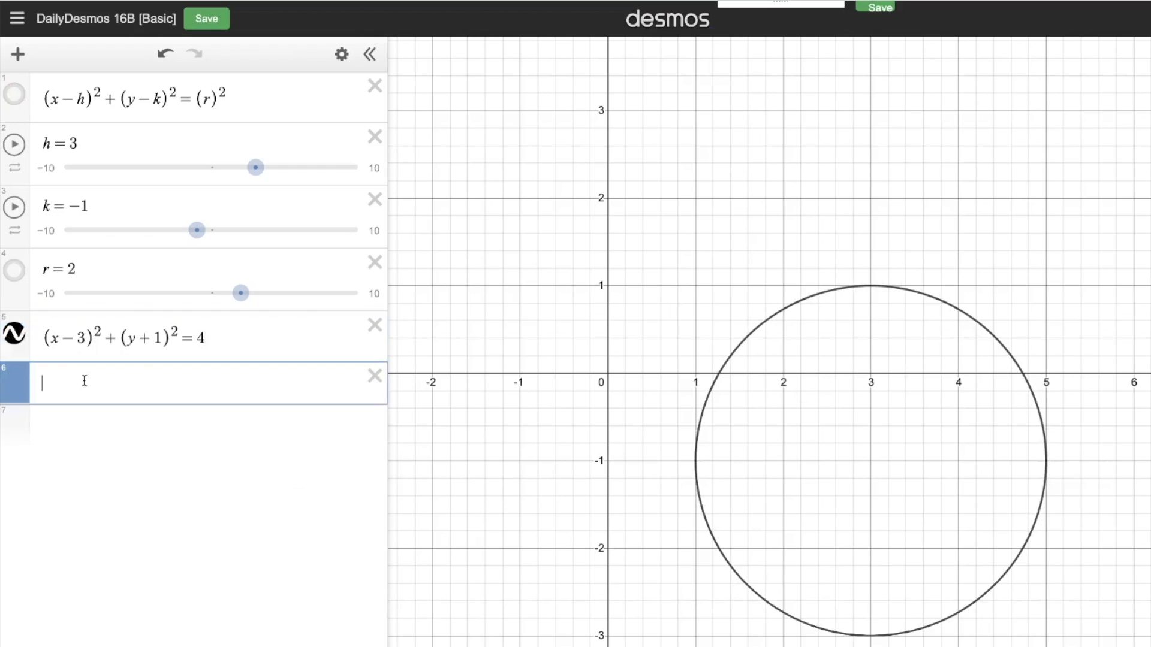
pyautogui.write('(h,k')
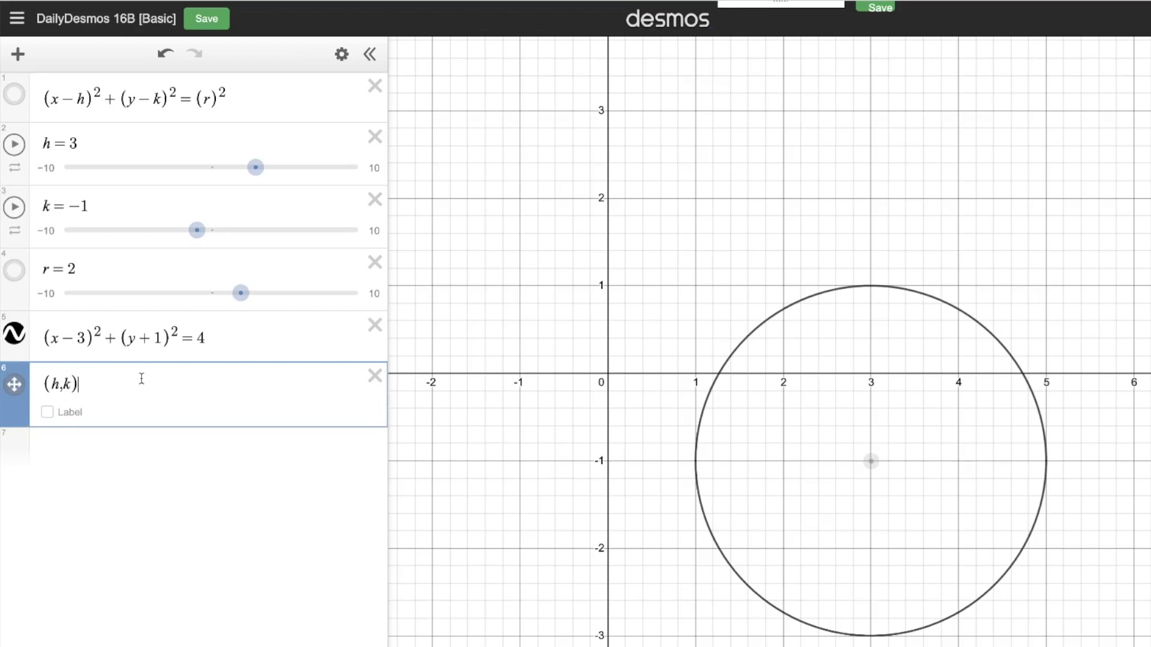
# Color the point (h,k) blue and turn on its coordinate label.
pyautogui.click(16, 387)
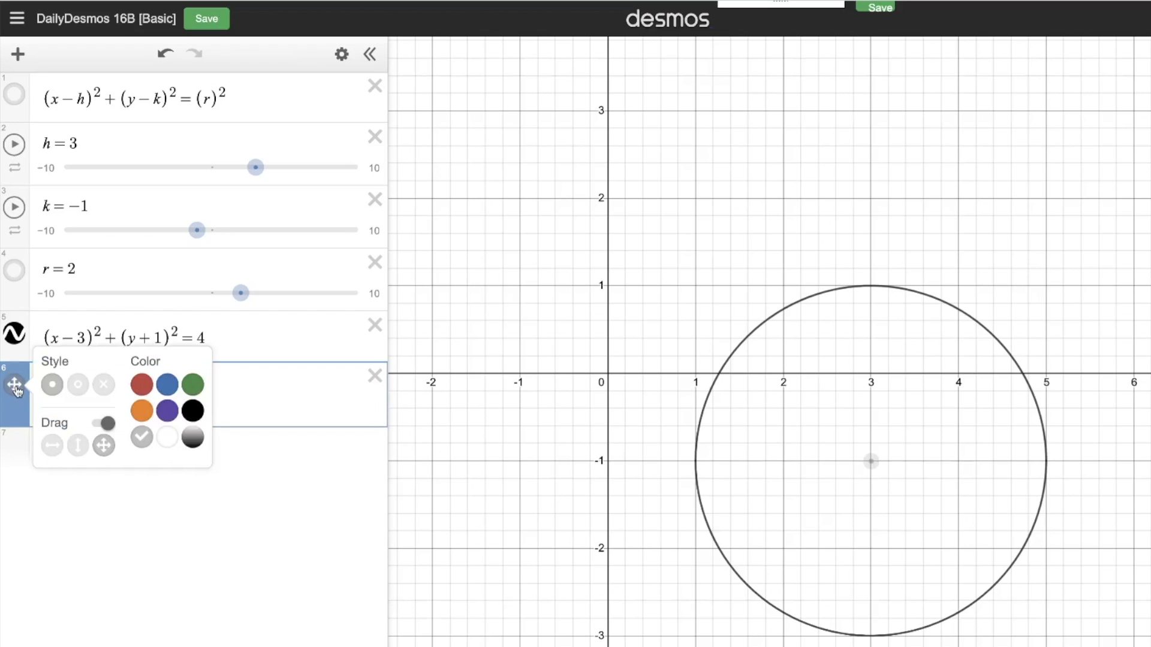
pyautogui.click(168, 389)
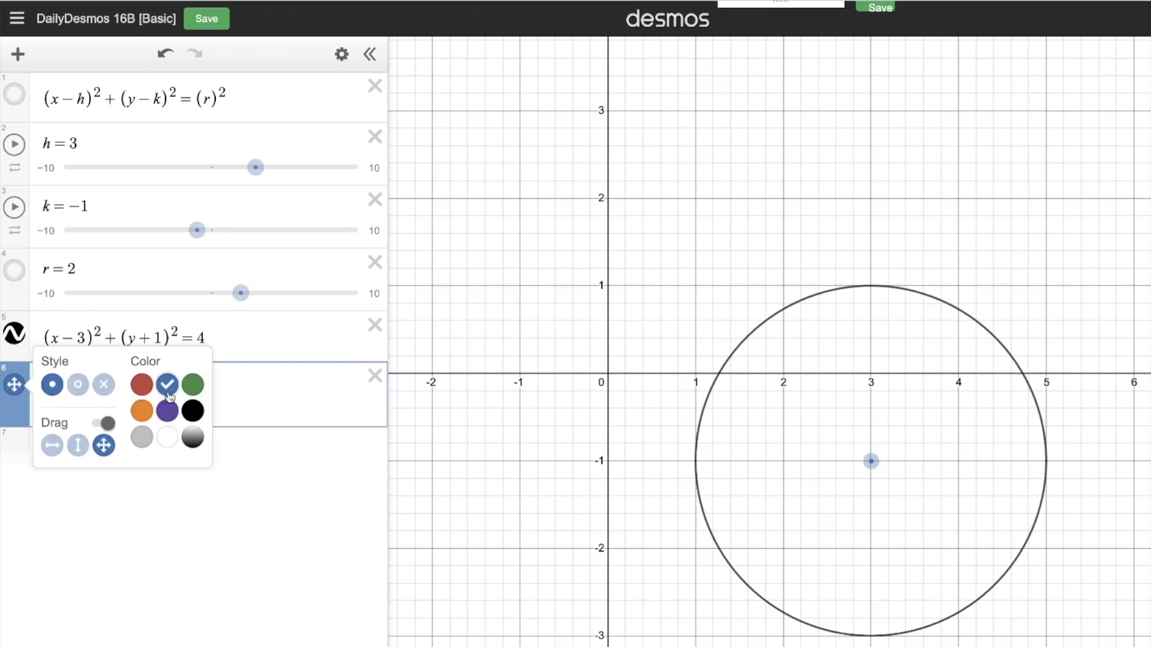
pyautogui.click(228, 453)
pyautogui.click(47, 412)
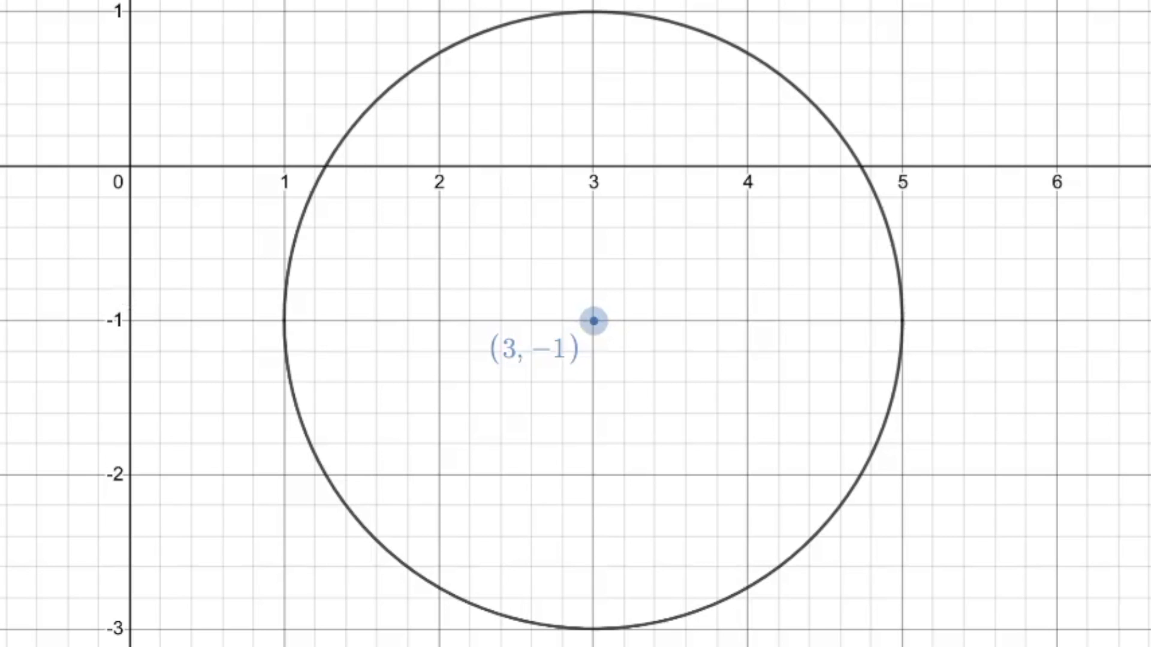
# Show the general circle again and move its center point around the graph, ending at about (0.06, 0.46).
pyautogui.moveTo(594, 321)
pyautogui.mouseDown()
pyautogui.moveTo(645, 308)
pyautogui.moveTo(508, 339)
pyautogui.moveTo(421, 244)
pyautogui.moveTo(603, 289)
pyautogui.moveTo(551, 380)
pyautogui.moveTo(444, 336)
pyautogui.moveTo(620, 339)
pyautogui.moveTo(588, 404)
pyautogui.moveTo(436, 273)
pyautogui.moveTo(591, 224)
pyautogui.moveTo(637, 332)
pyautogui.moveTo(586, 336)
pyautogui.moveTo(645, 287)
pyautogui.moveTo(573, 328)
pyautogui.moveTo(508, 337)
pyautogui.moveTo(581, 361)
pyautogui.moveTo(596, 324)
pyautogui.mouseUp()
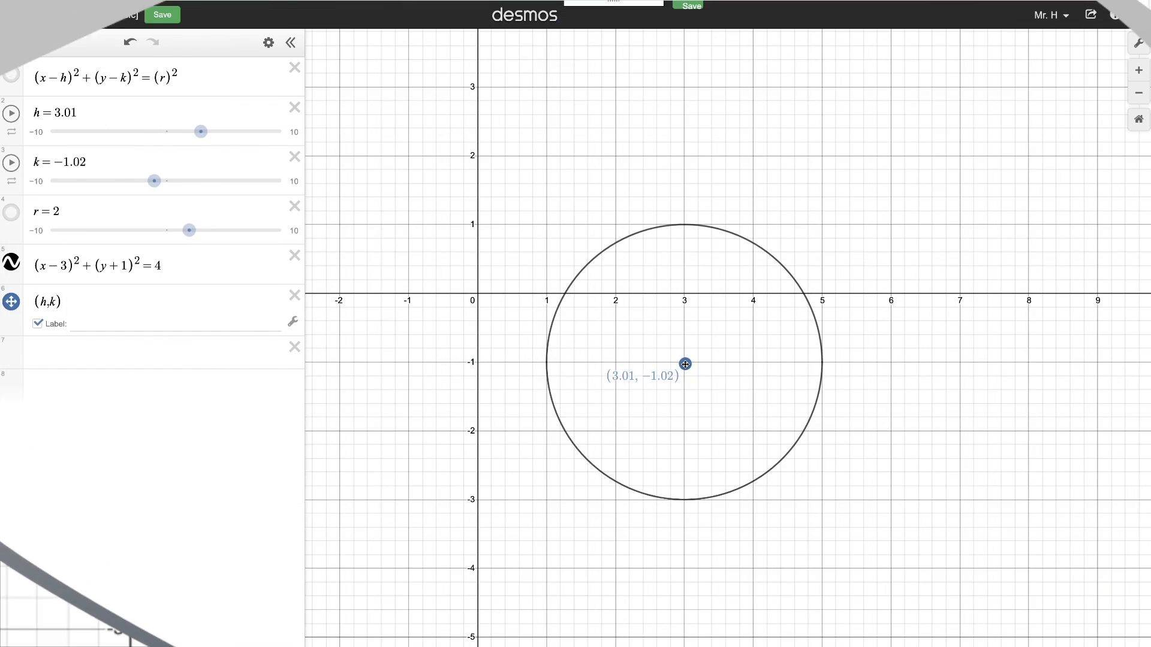
pyautogui.moveTo(685, 365); pyautogui.dragTo(684, 364)
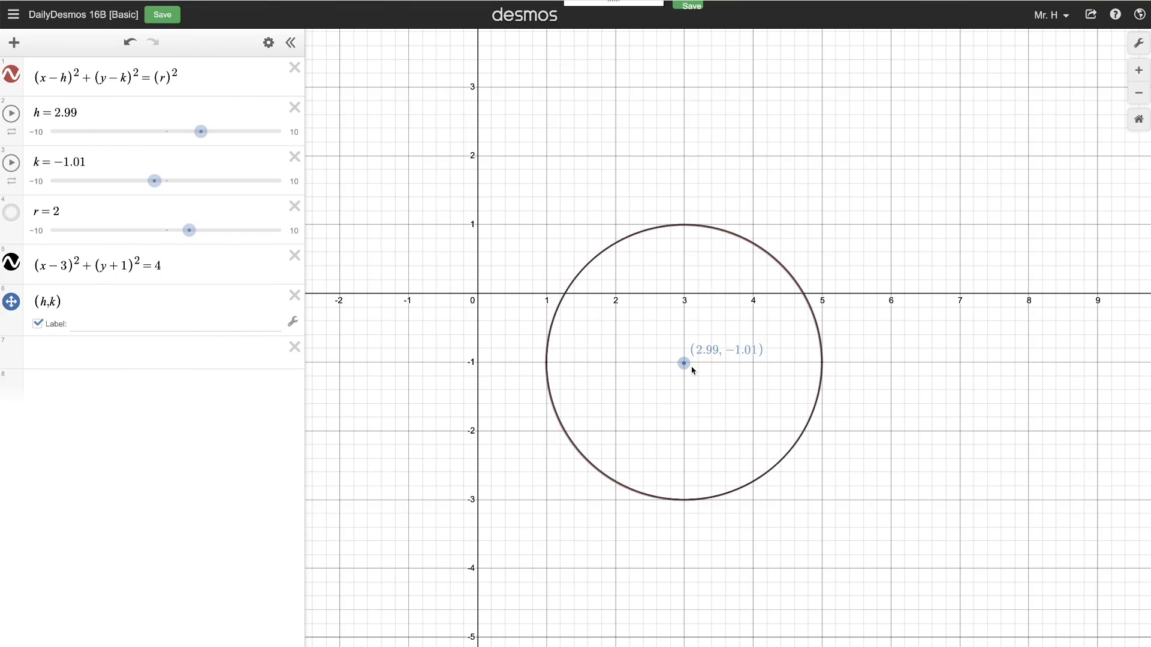
pyautogui.moveTo(685, 363); pyautogui.dragTo(651, 188)
pyautogui.moveTo(490, 215); pyautogui.dragTo(869, 259)
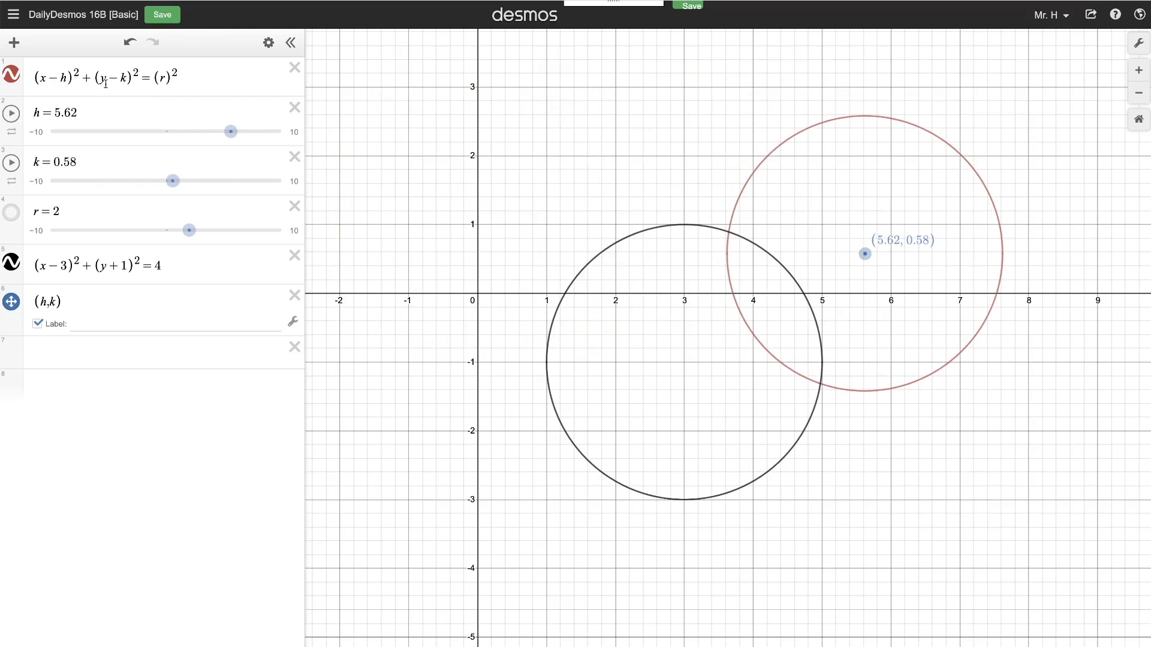
pyautogui.moveTo(874, 259)
pyautogui.mouseDown()
pyautogui.moveTo(552, 316)
pyautogui.moveTo(483, 308)
pyautogui.moveTo(634, 353)
pyautogui.moveTo(834, 300)
pyautogui.moveTo(869, 255)
pyautogui.mouseUp()
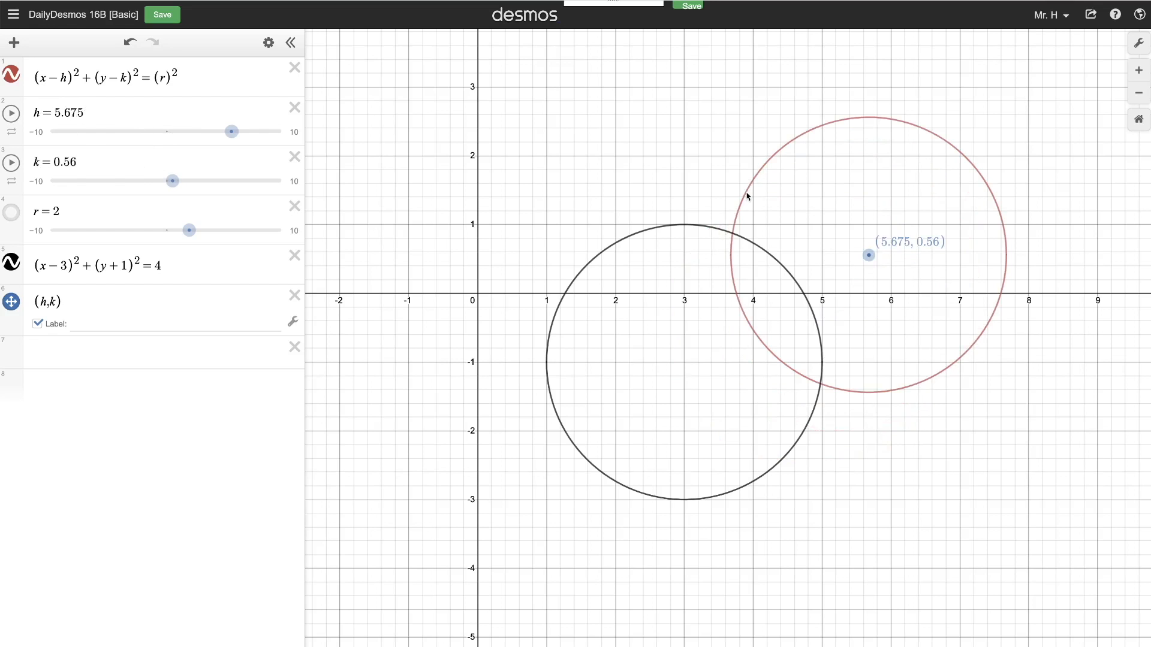
pyautogui.moveTo(869, 255); pyautogui.dragTo(483, 262)
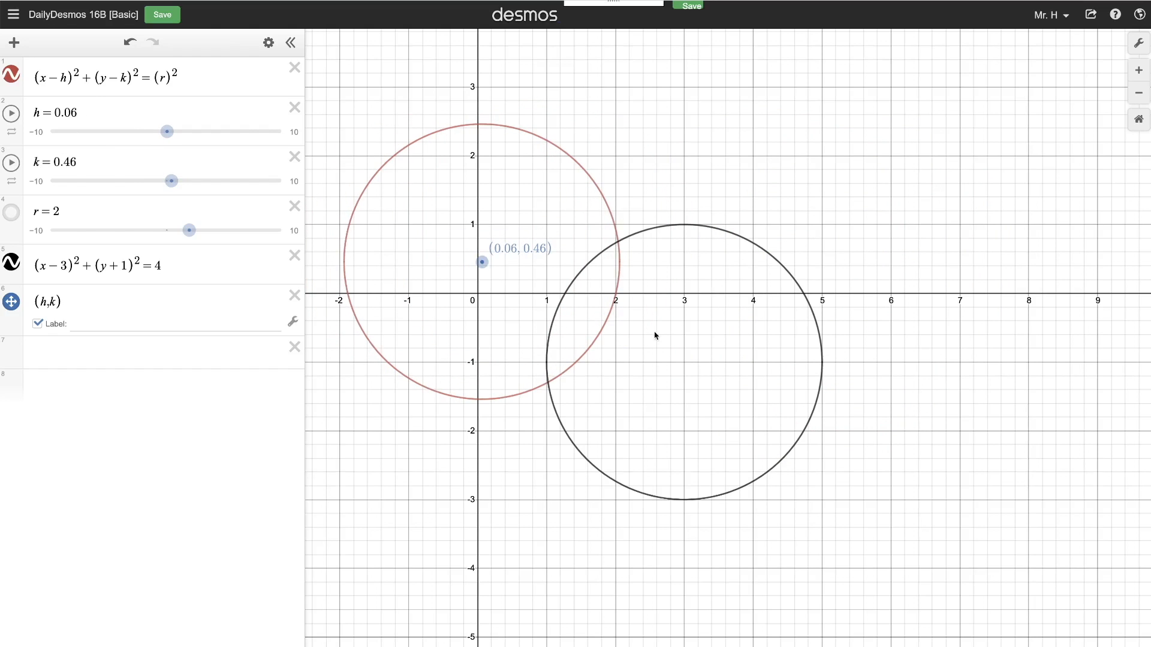